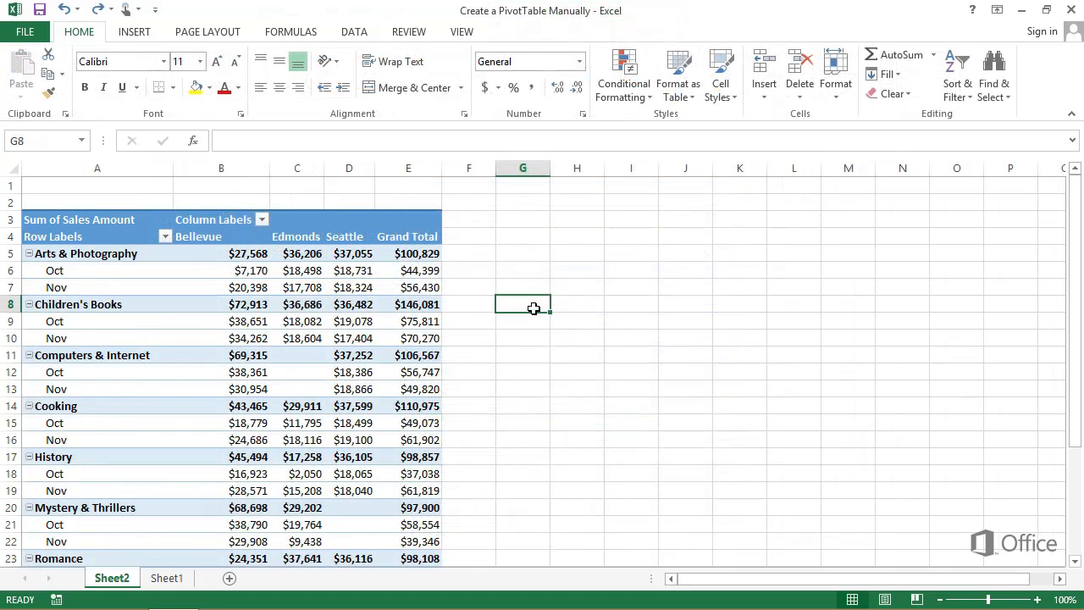
- Insert slicers for the Genre, Date and Store fields of the PivotTable
left_click(313, 289)
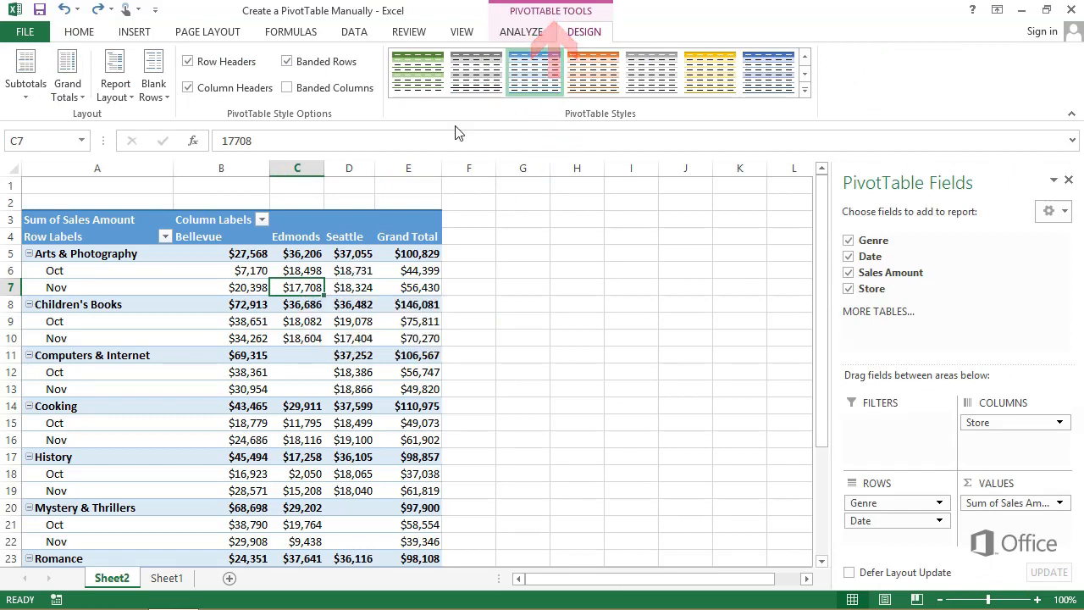
left_click(528, 34)
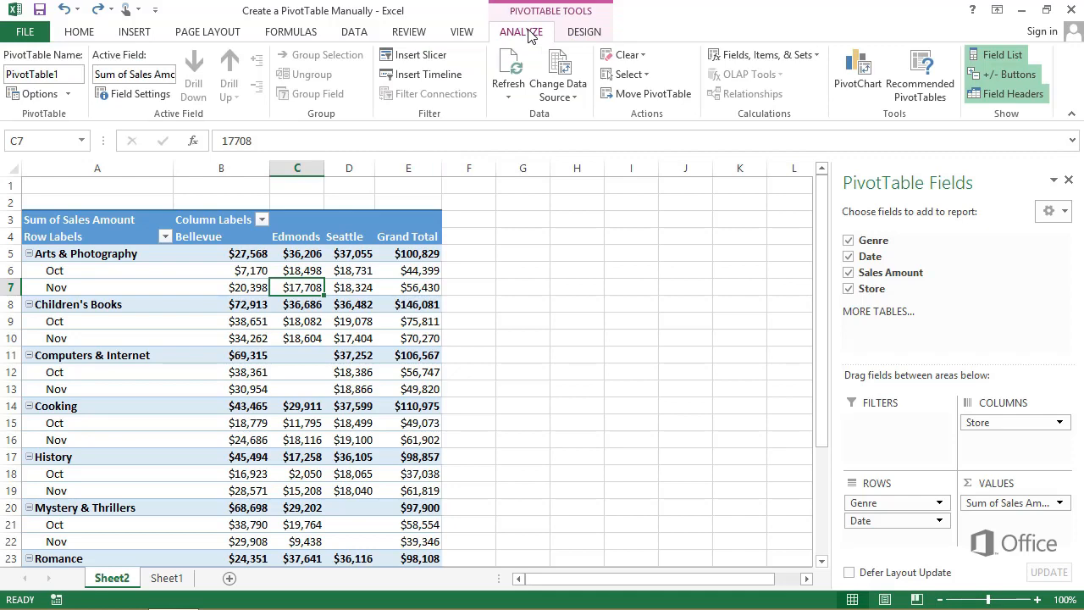
left_click(435, 61)
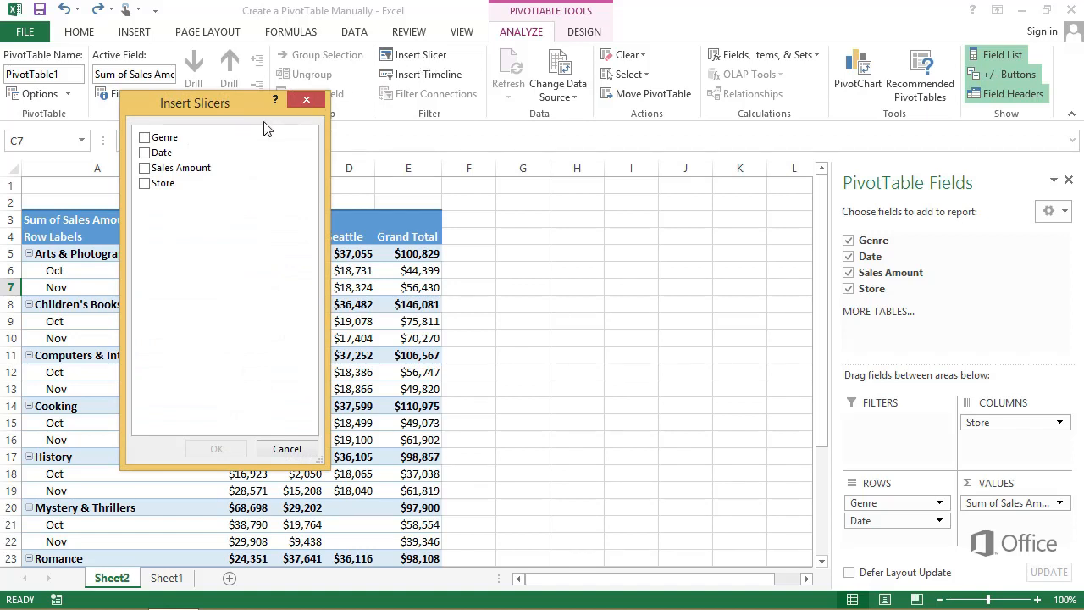
left_click(146, 138)
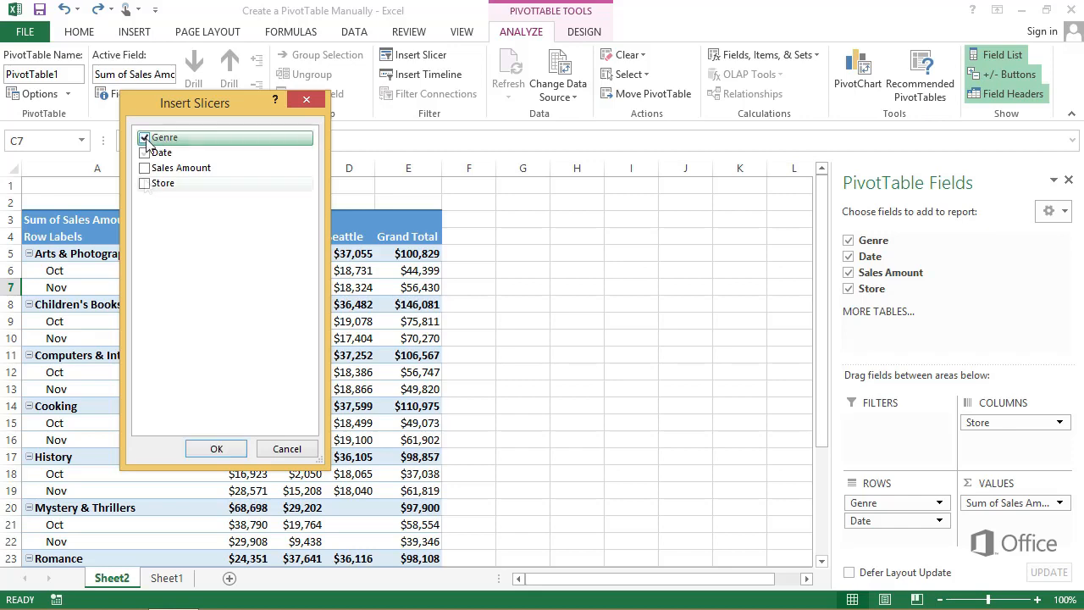
left_click(145, 153)
left_click(145, 183)
left_click(217, 448)
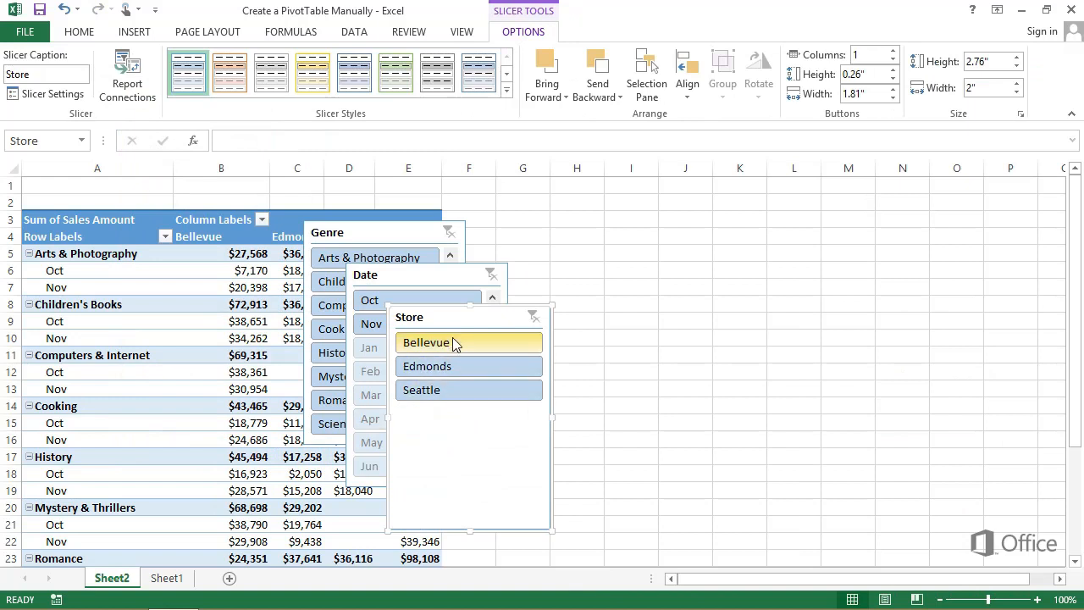
- Move the Store slicer into the empty area beside the PivotTable and shorten it to fit its three store buttons
left_click_drag(482, 327, 705, 278)
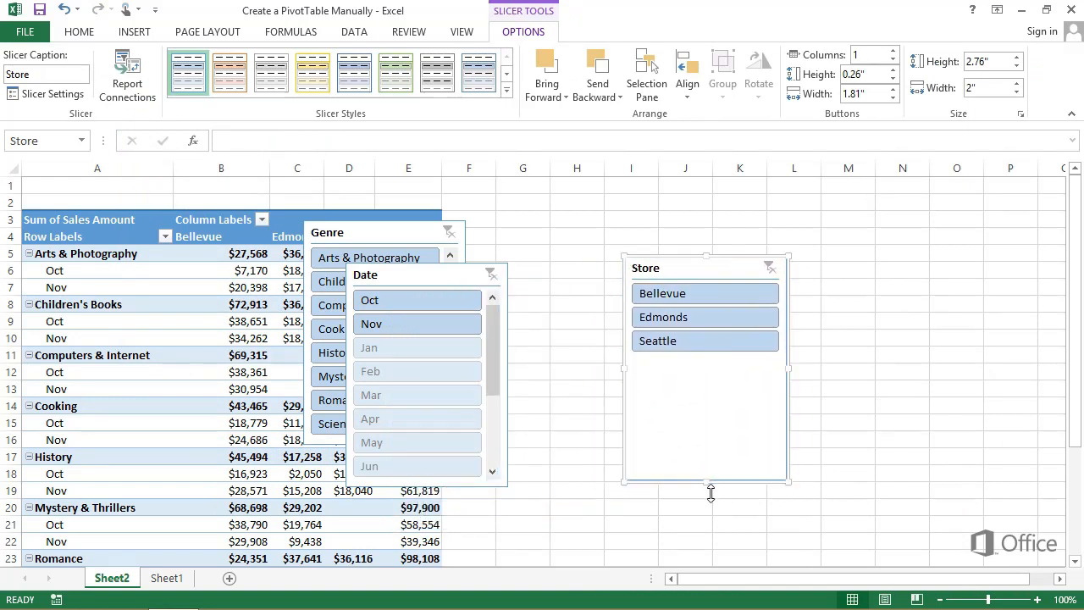
left_click_drag(707, 482, 744, 376)
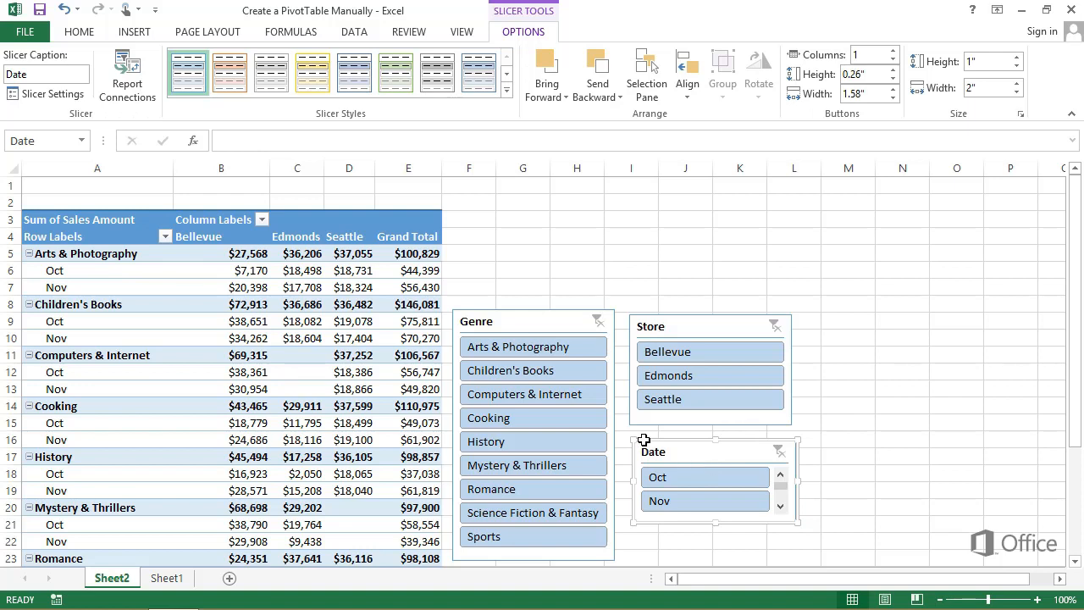
- Filter the PivotTable with the slicers to the Cooking and Romance genres, October, and the Bellevue and Seattle stores
left_click(562, 418)
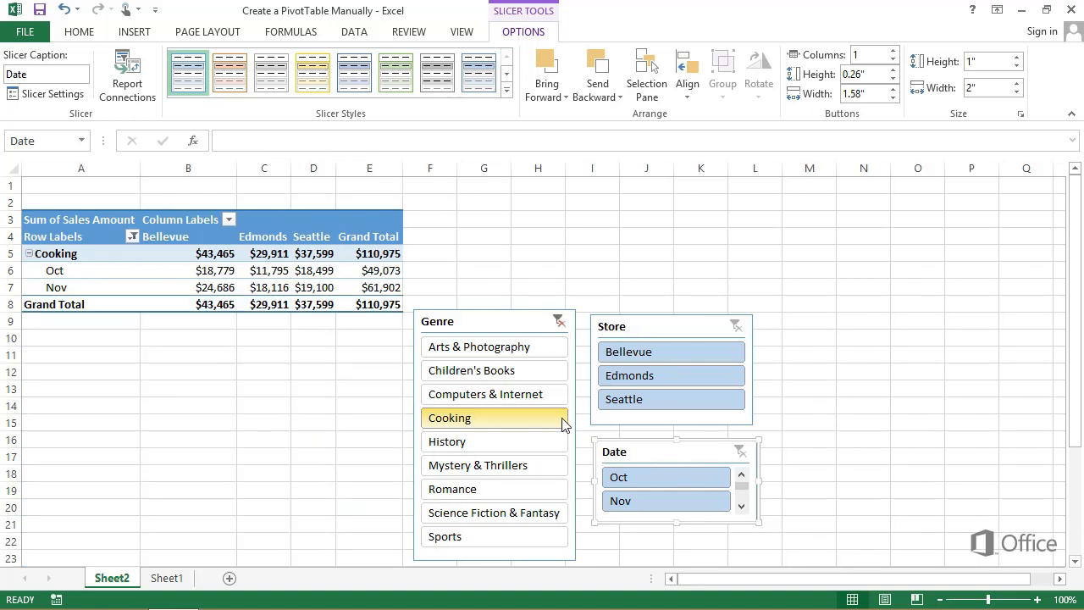
left_click(527, 488, "ctrl")
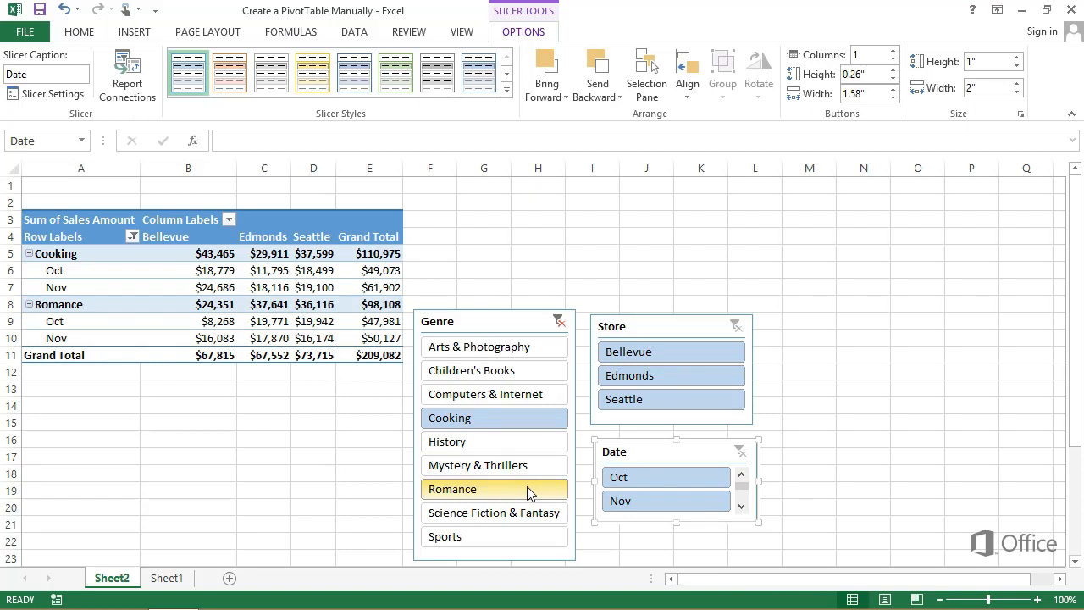
left_click(628, 478)
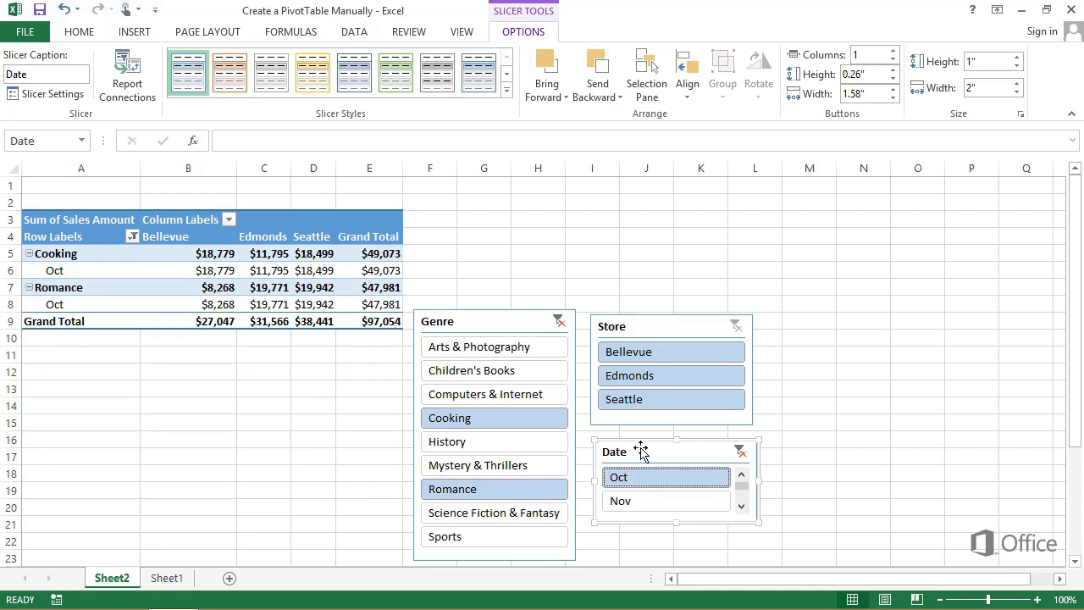
left_click(652, 353)
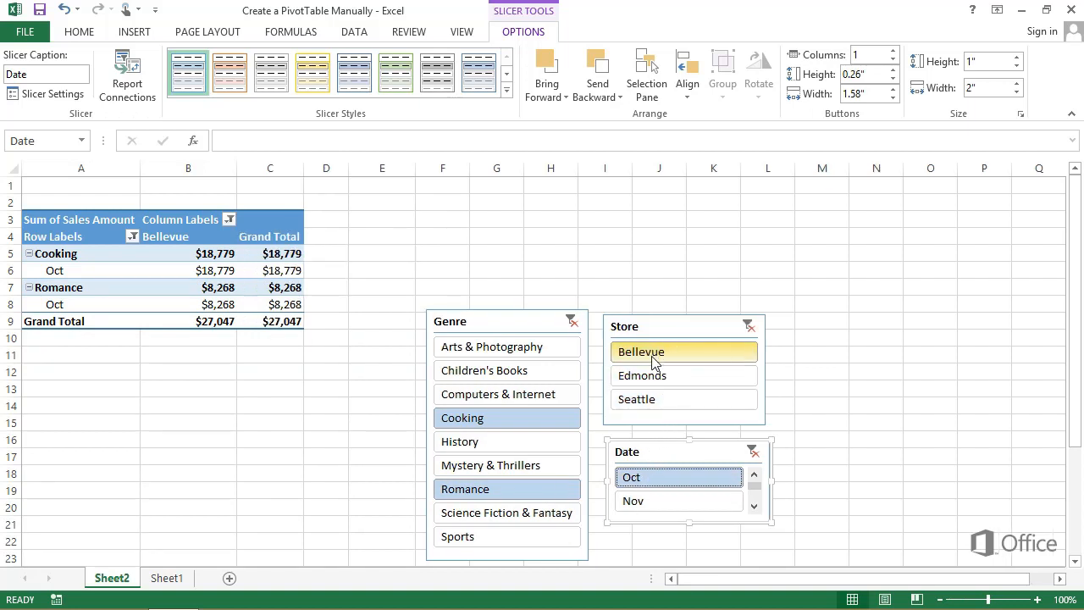
left_click(649, 401, "ctrl")
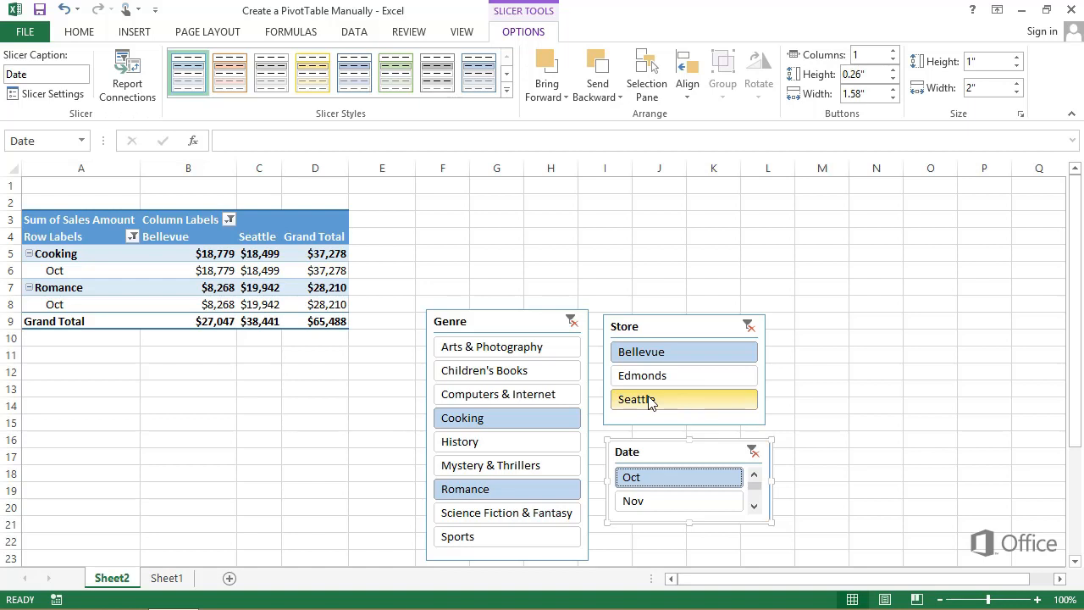
- Clear the filters on the Store, Genre and Date slicers
left_click(749, 327)
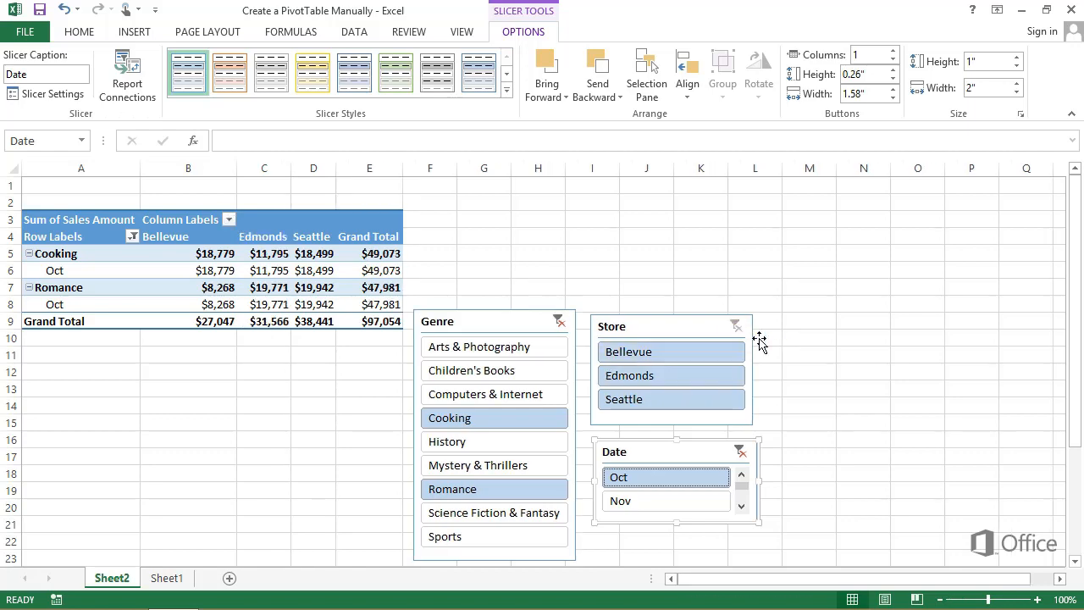
left_click(558, 321)
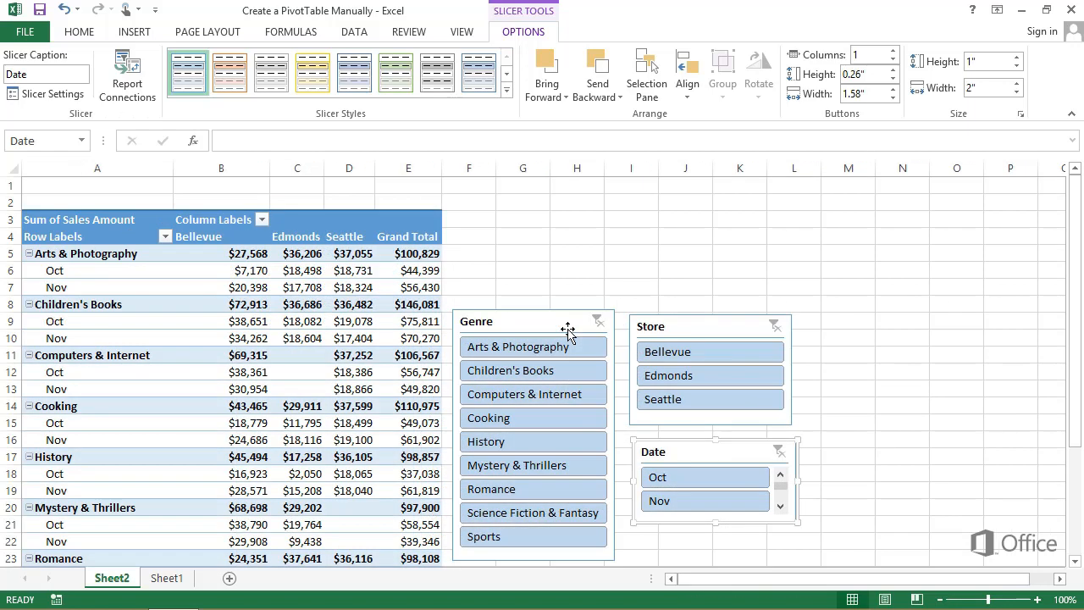
- Insert a Date timeline for the PivotTable, place it above the slicers and widen it to about 4.15"
left_click(373, 290)
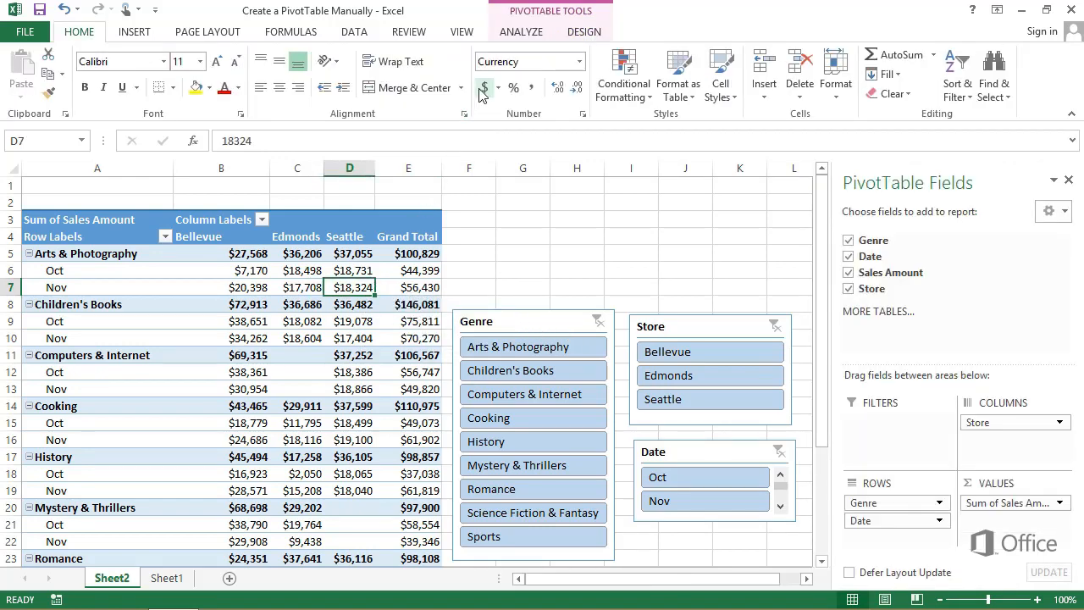
left_click(512, 34)
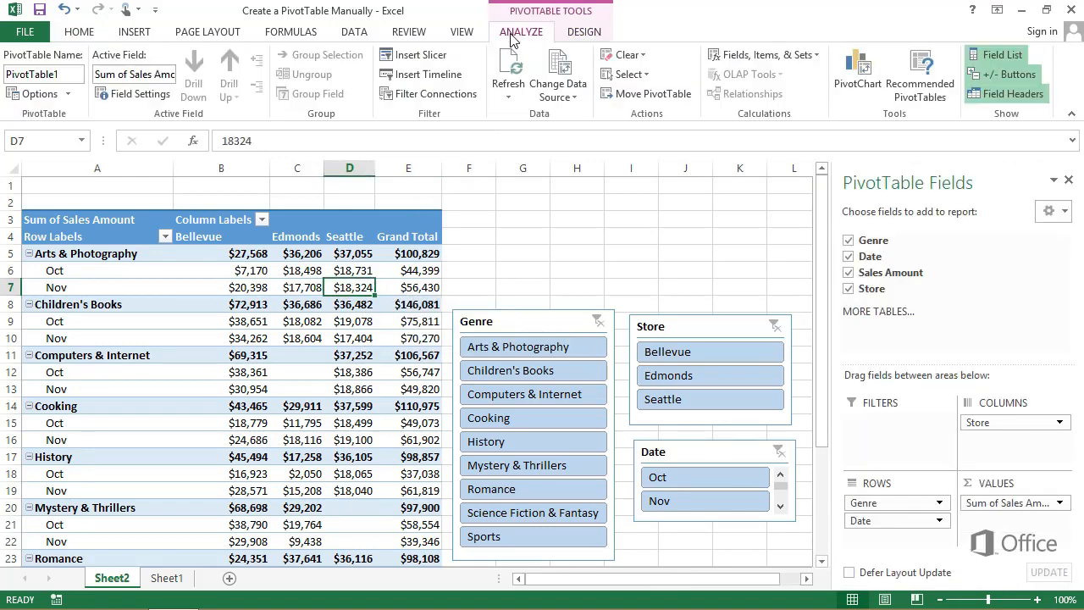
left_click(446, 77)
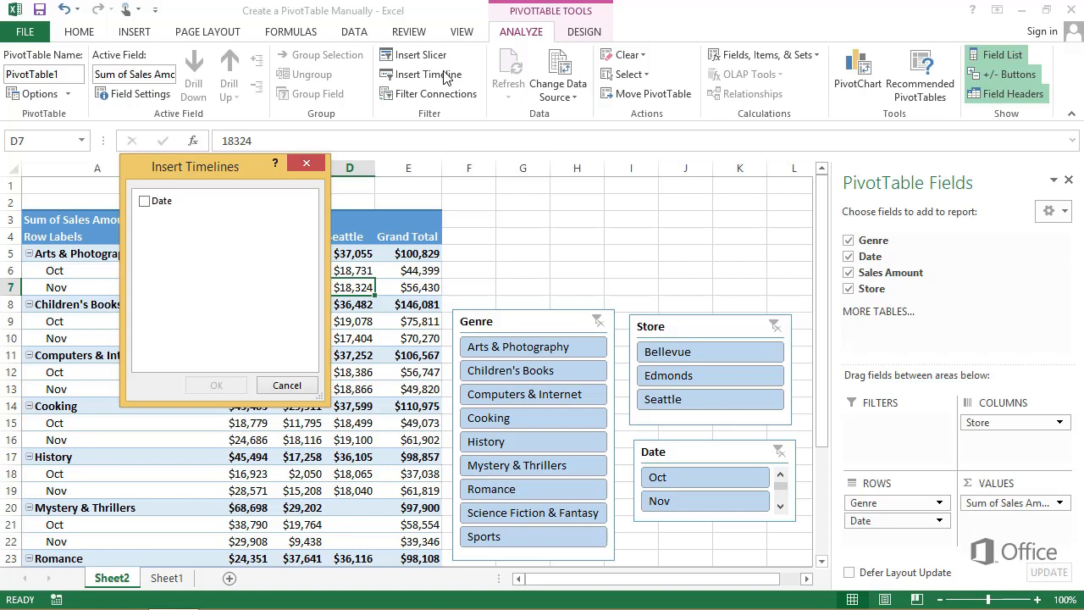
left_click(144, 202)
left_click(217, 385)
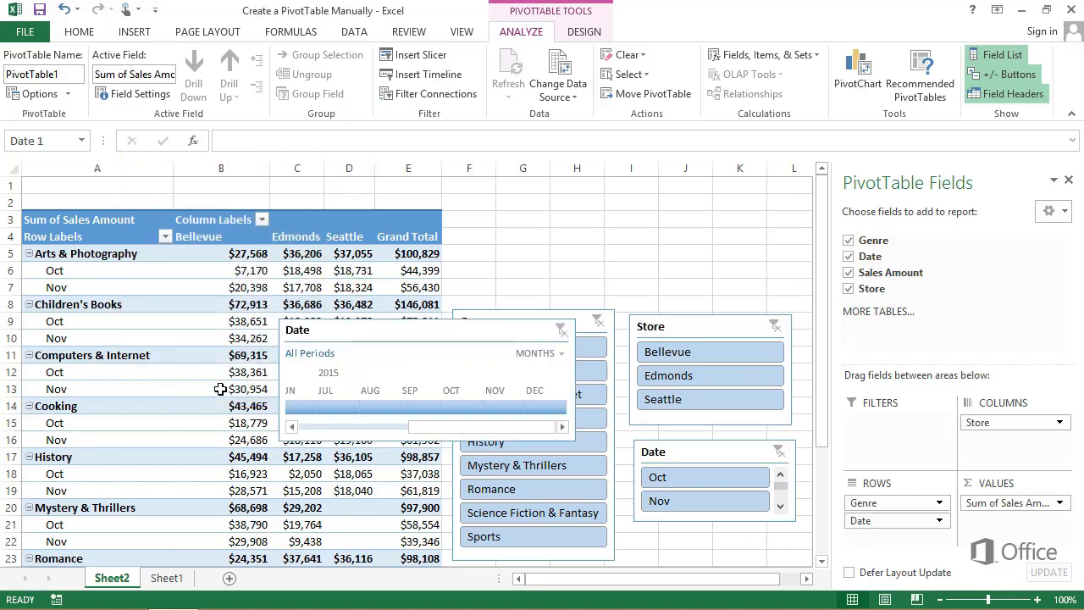
left_click_drag(393, 321, 546, 201)
left_click_drag(749, 244, 781, 245)
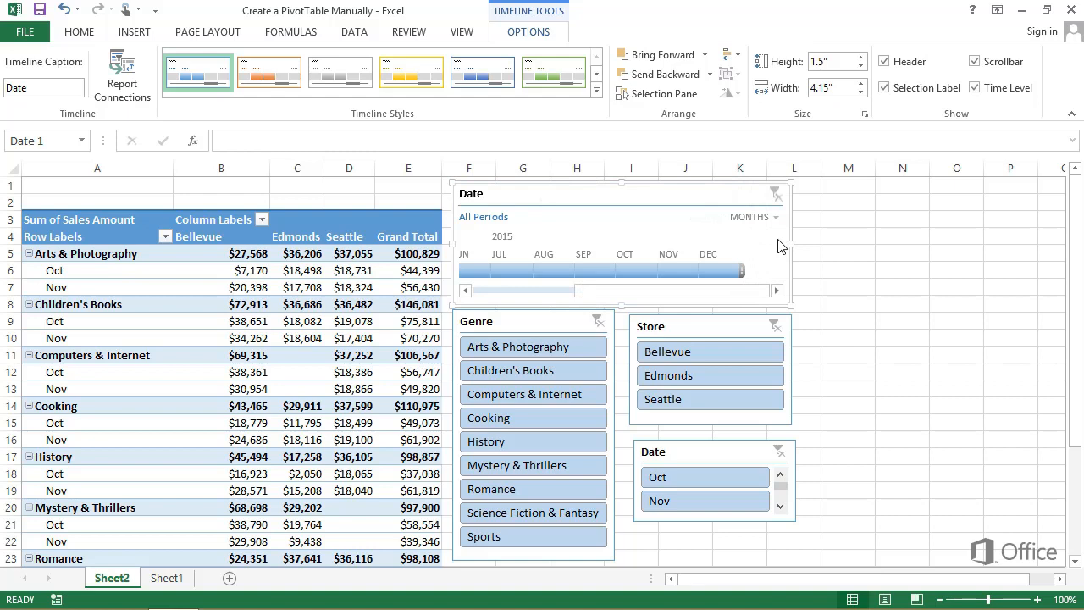
- Set the Date timeline's time level to days and filter the PivotTable to Oct 19 - 25 2015
left_click(772, 217)
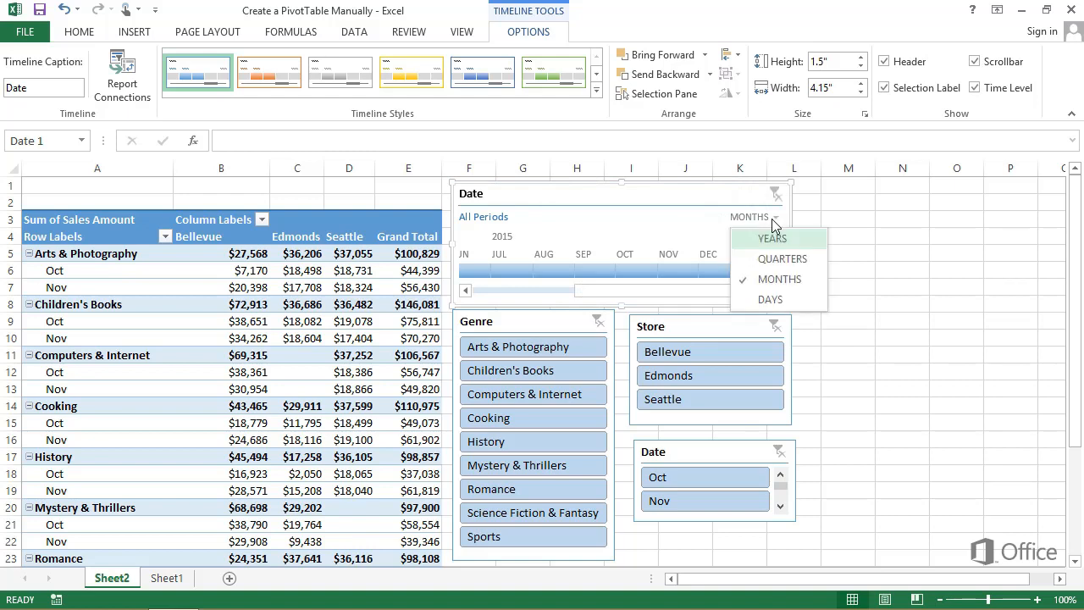
left_click(773, 299)
left_click(777, 291)
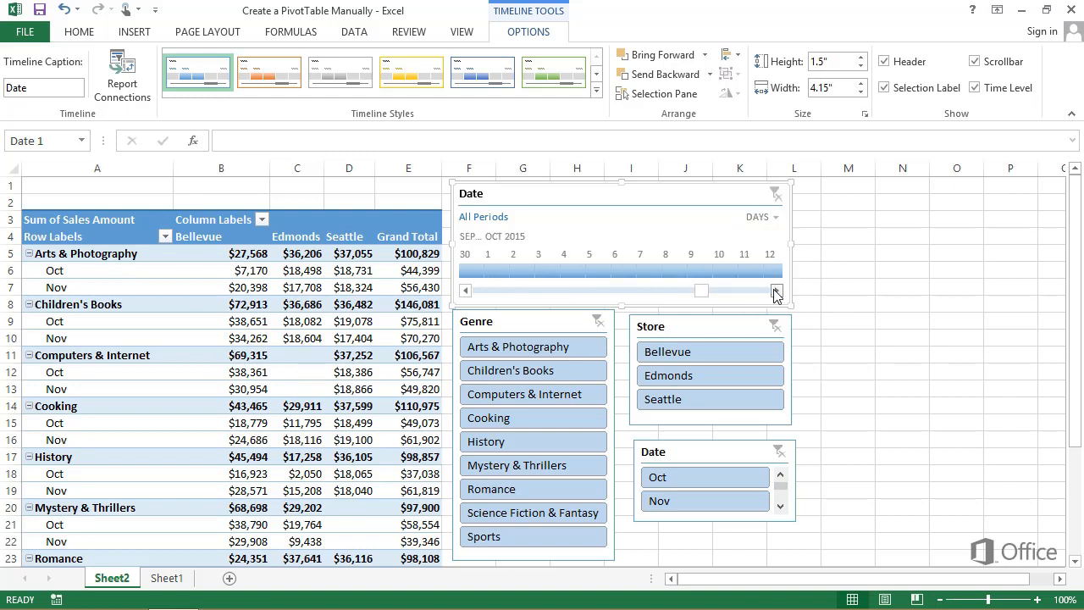
left_click(776, 292)
left_click(776, 291)
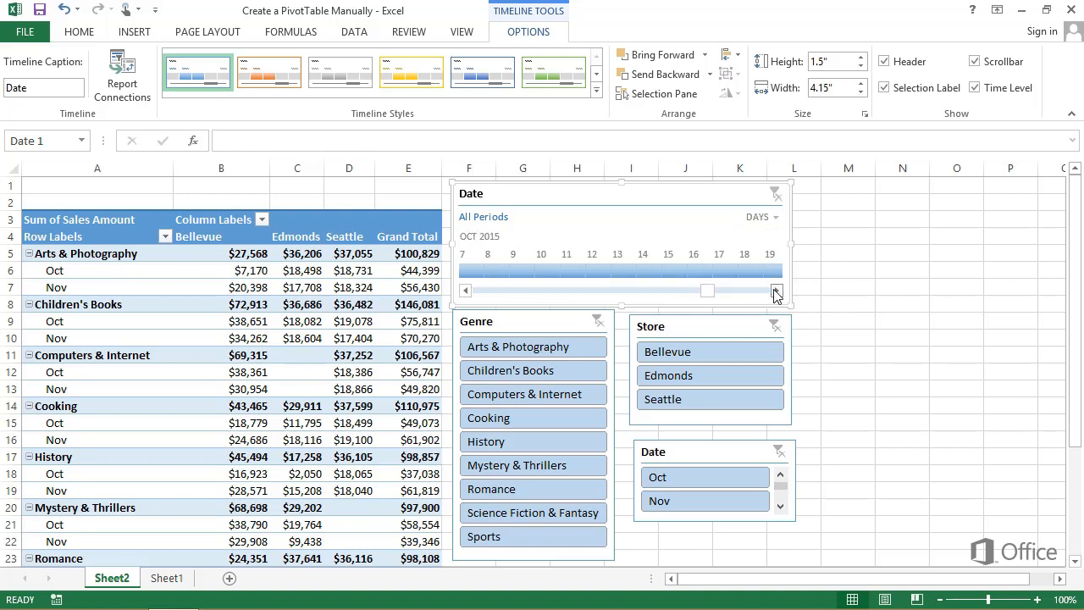
left_click(776, 292)
left_click(776, 291)
left_click(776, 291)
left_click(776, 292)
left_click(776, 292)
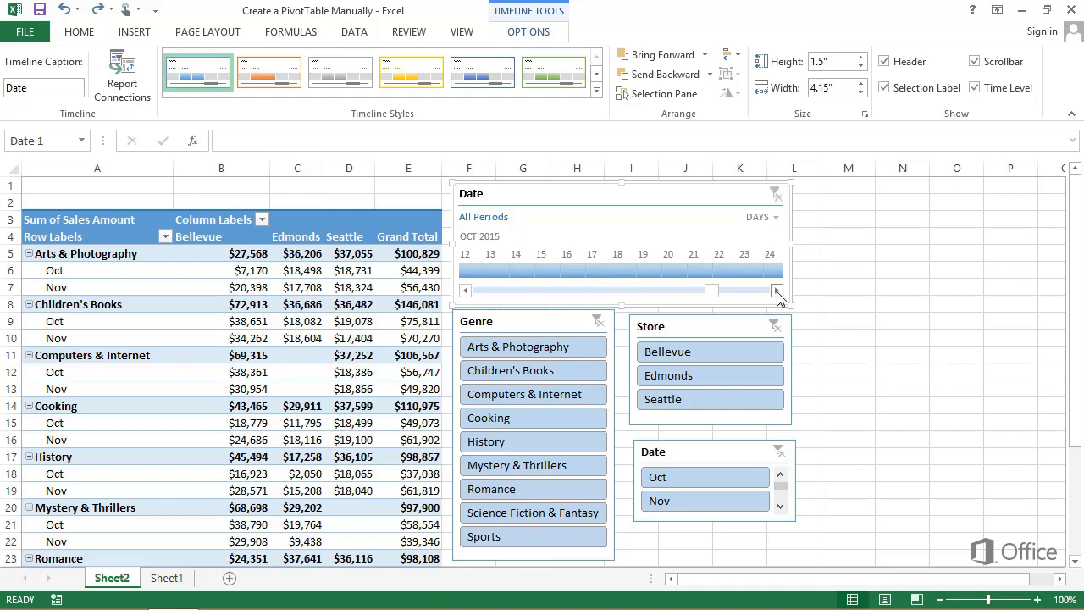
left_click(777, 291)
left_click(776, 291)
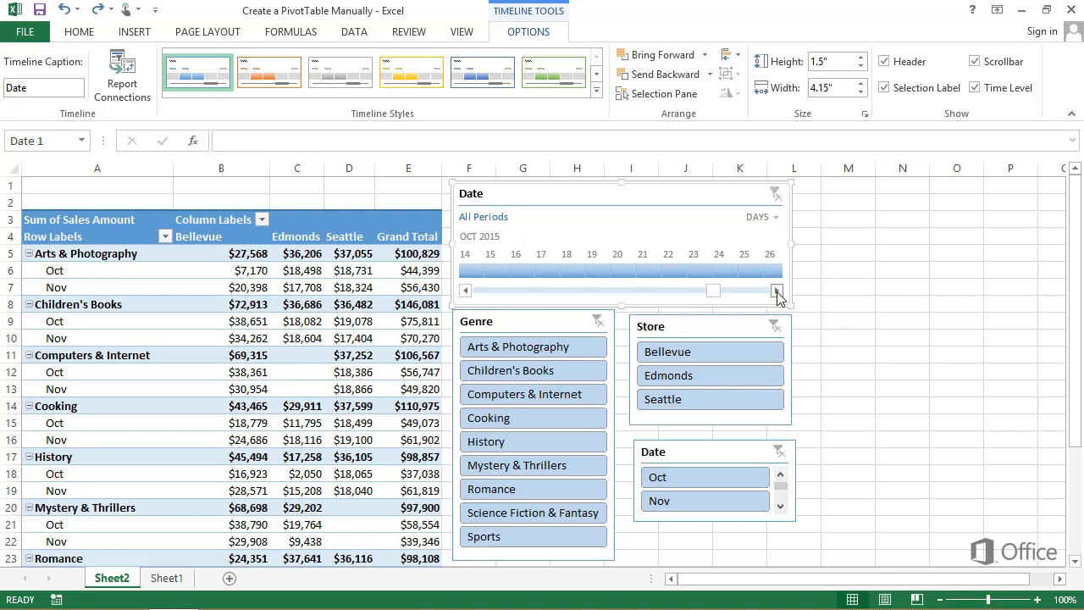
left_click(601, 270)
left_click_drag(603, 271, 748, 285)
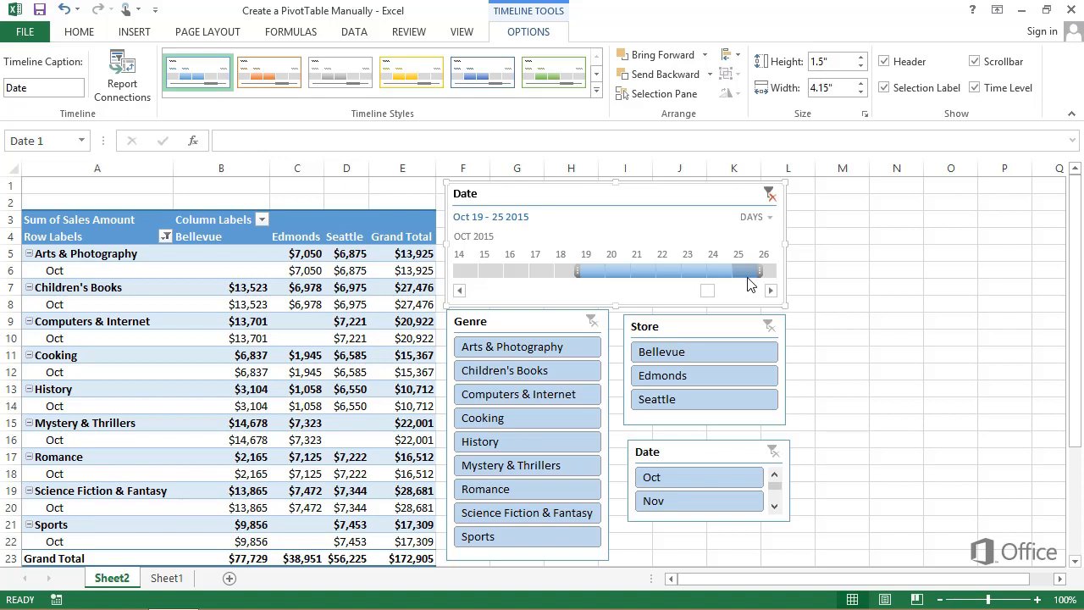
- Clear the date filter on the timeline
left_click(770, 197)
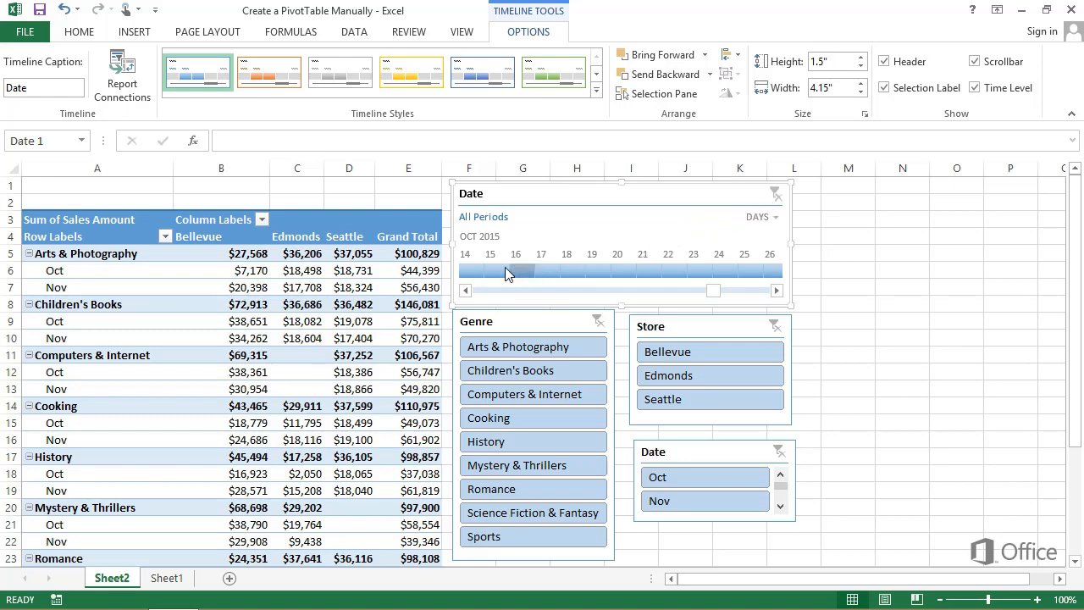
- Insert a Clustered Column PivotChart from the PivotTable and place it beside the slicers at about 4.55" high and 3.14" wide
left_click(361, 287)
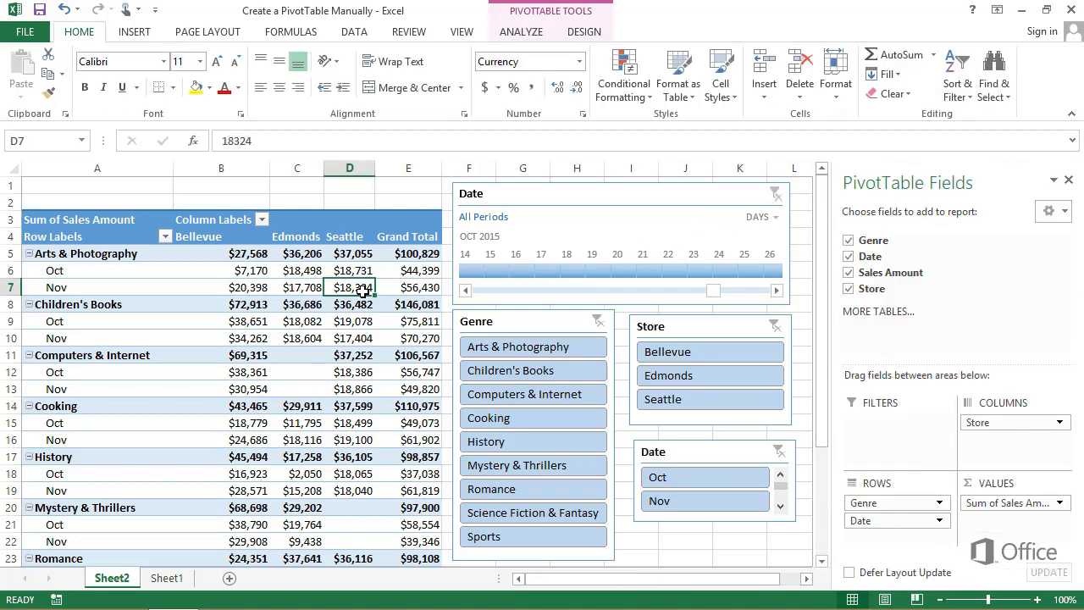
left_click(524, 34)
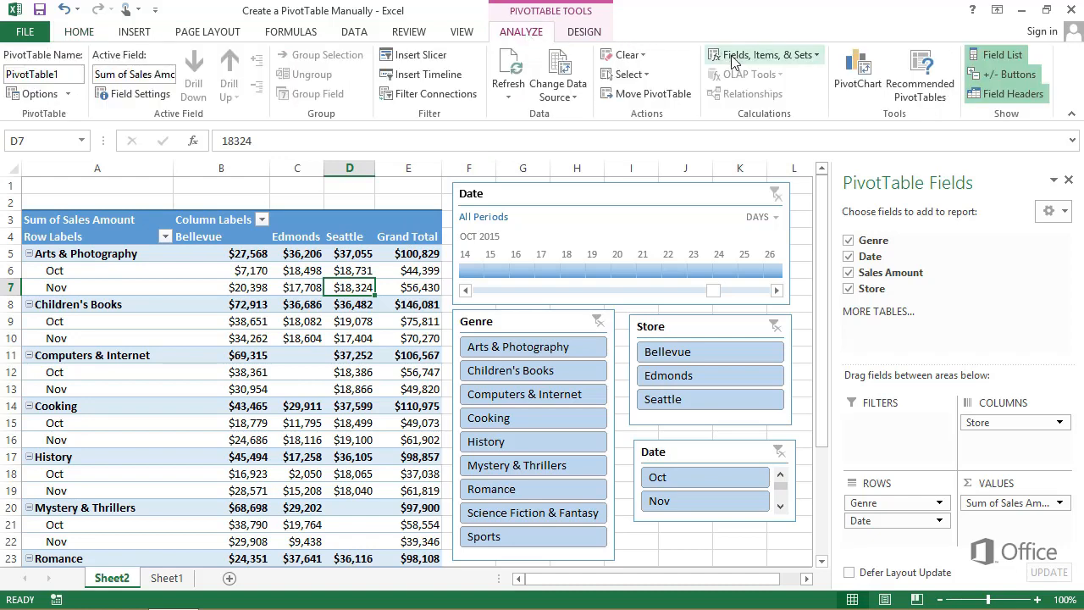
left_click(852, 74)
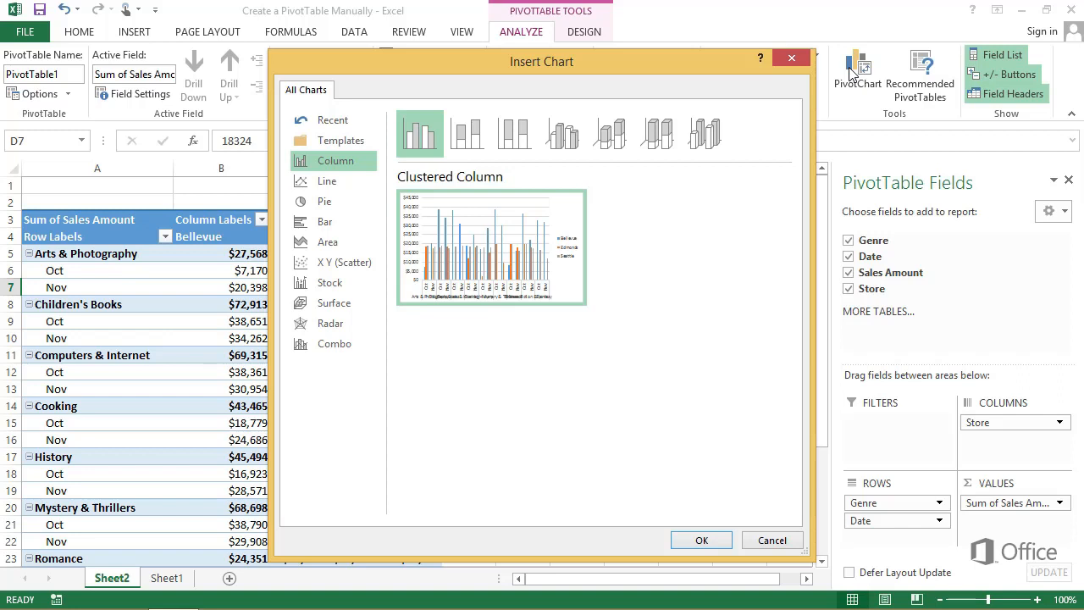
left_click(347, 185)
left_click(338, 201)
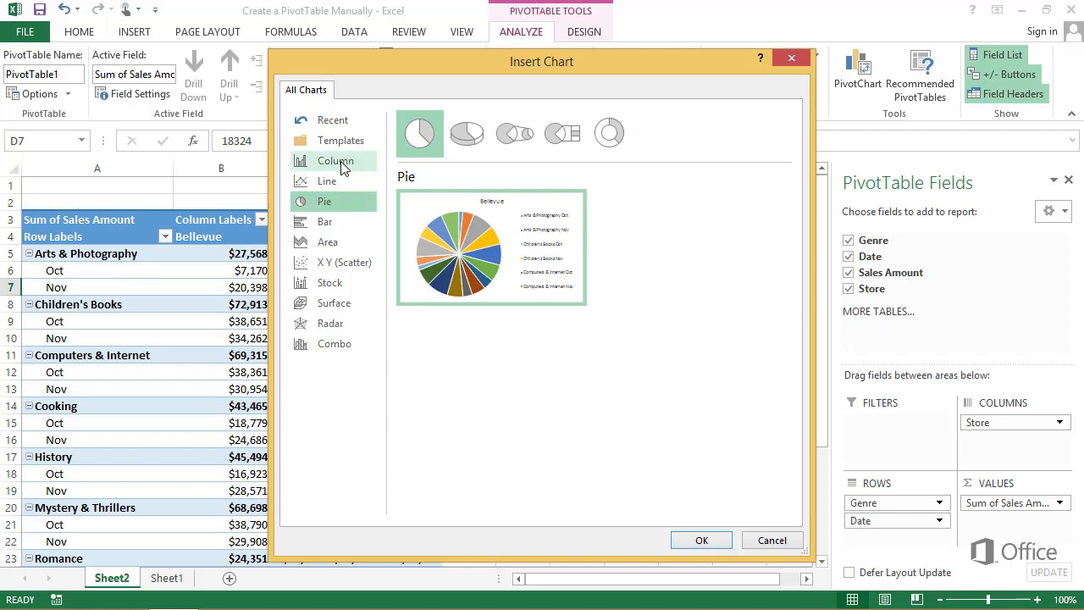
left_click(339, 161)
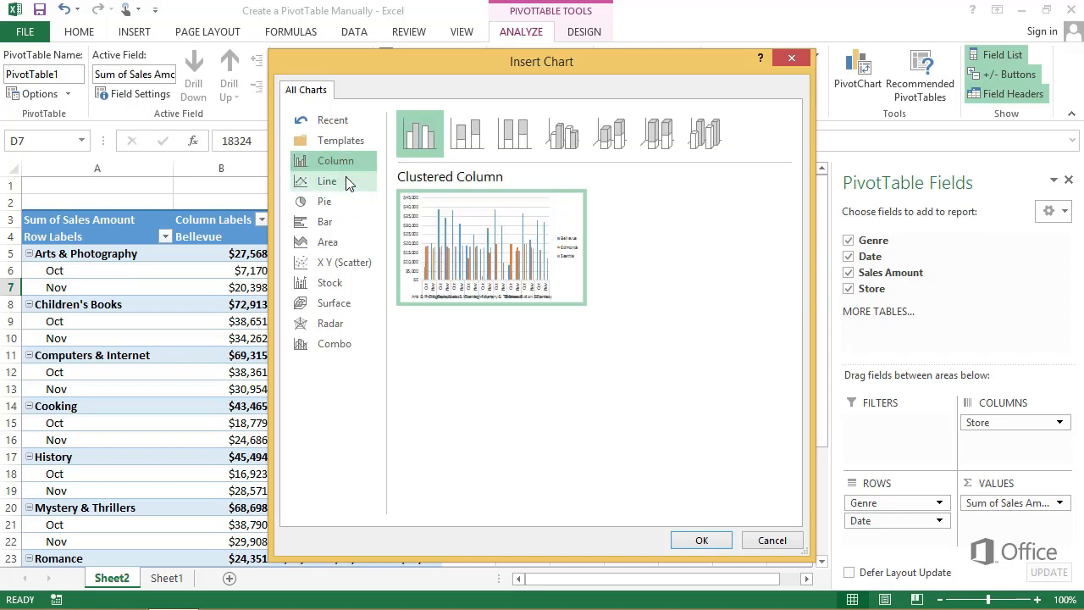
left_click(709, 541)
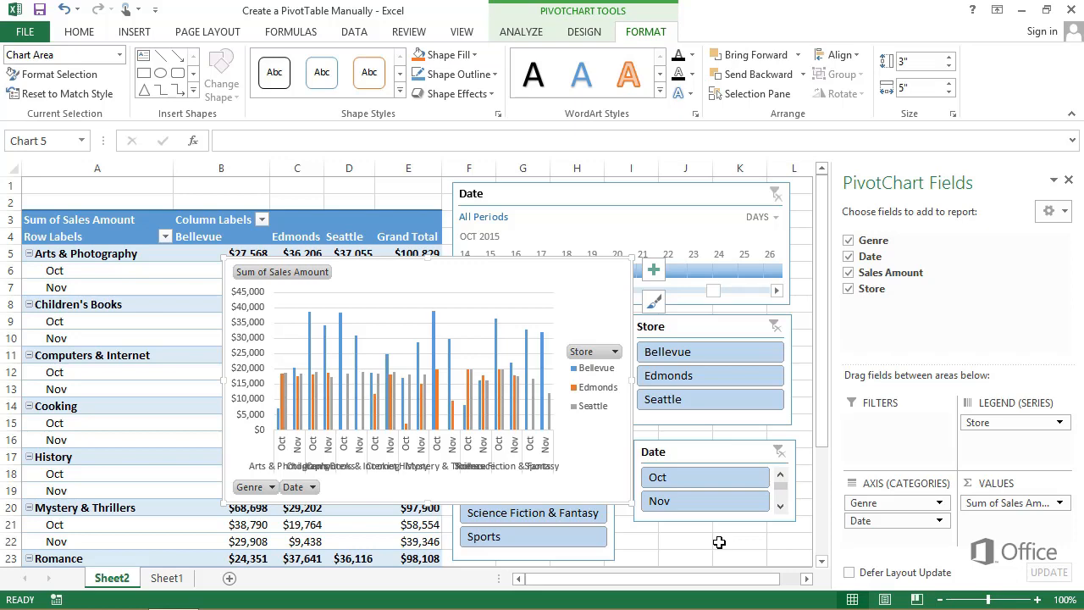
left_click_drag(460, 269, 922, 565)
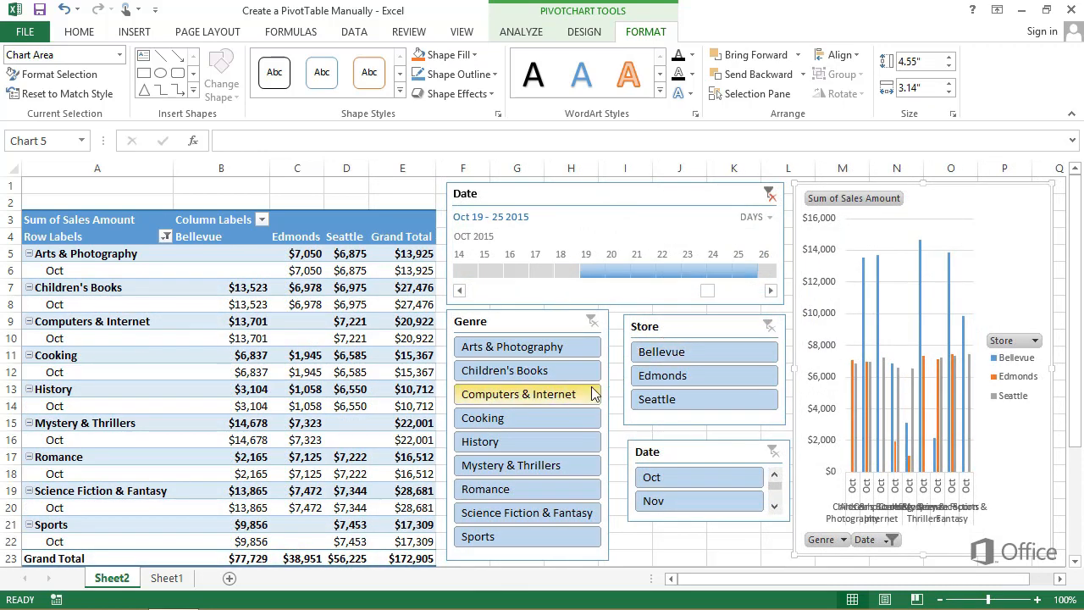
- Filter the PivotTable and PivotChart to the Cooking genre with the Genre slicer
left_click(556, 418)
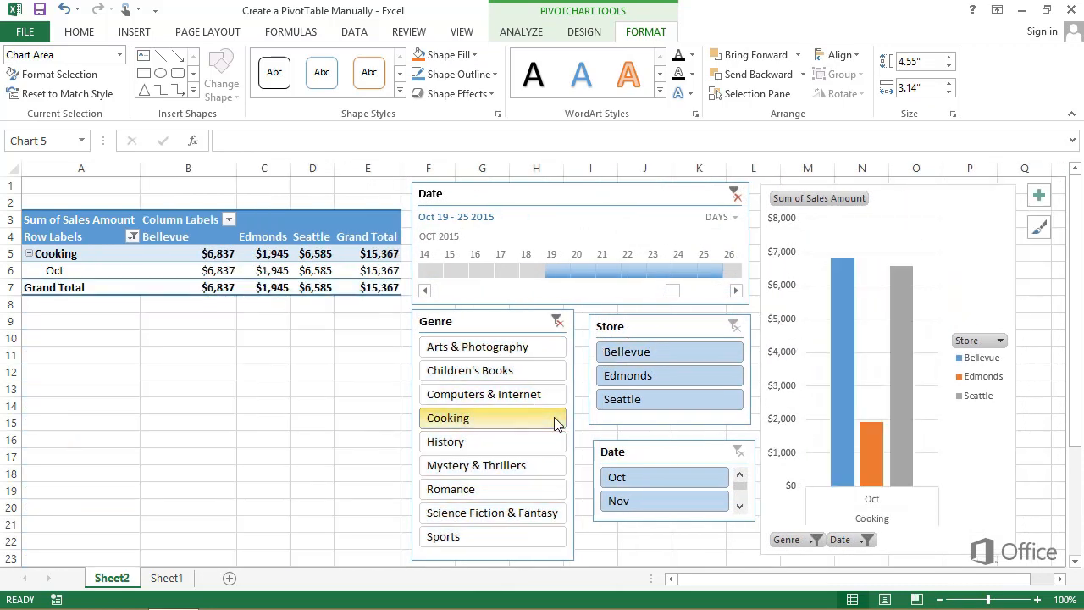